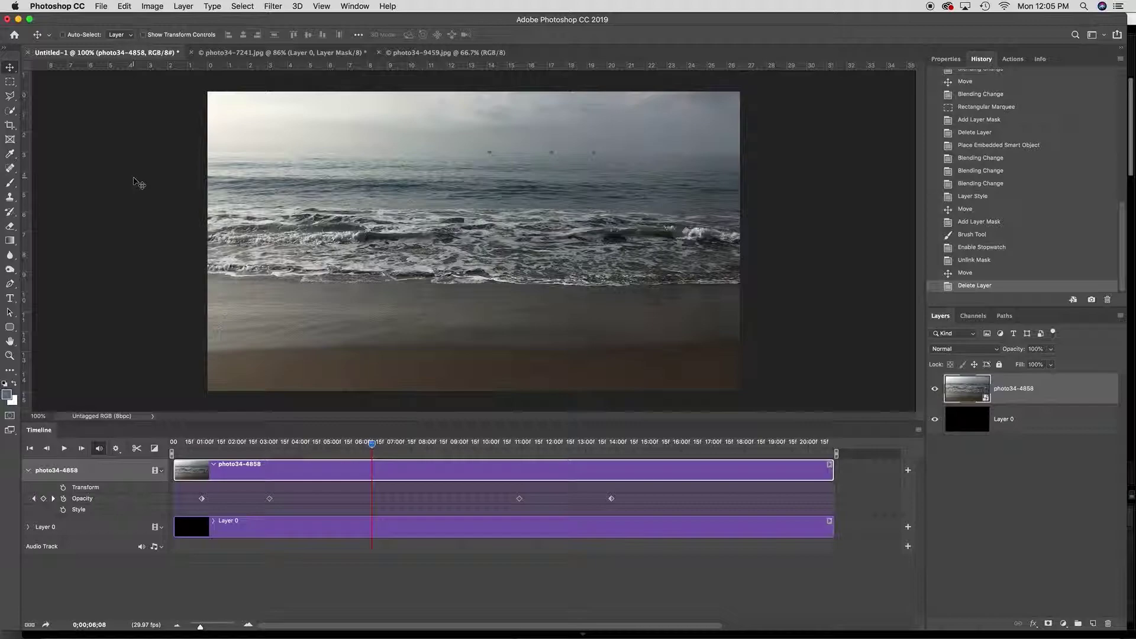
Start File > Place Embedded and select photo34-9459.jpg in the Ocean Exercise folder
left_click(100, 5)
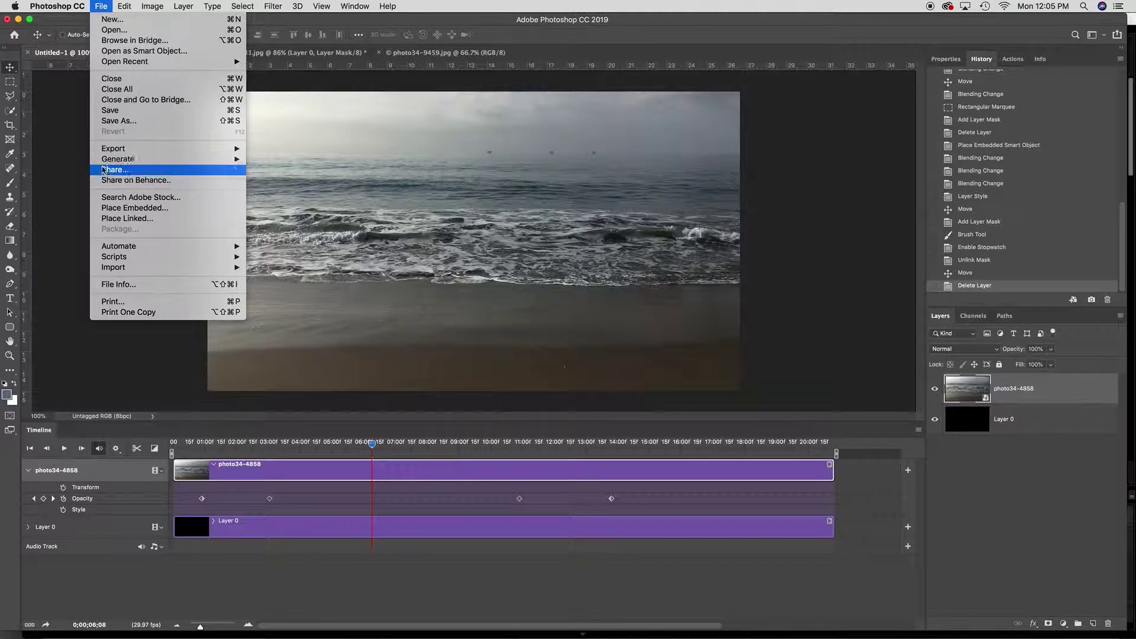
left_click(107, 208)
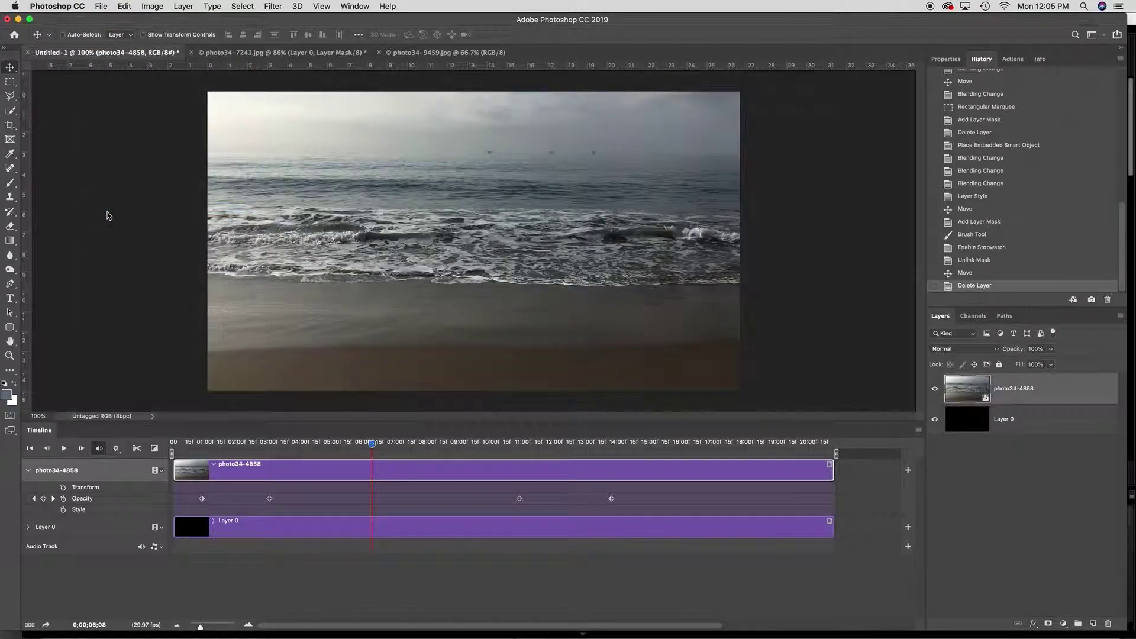
left_click(346, 200)
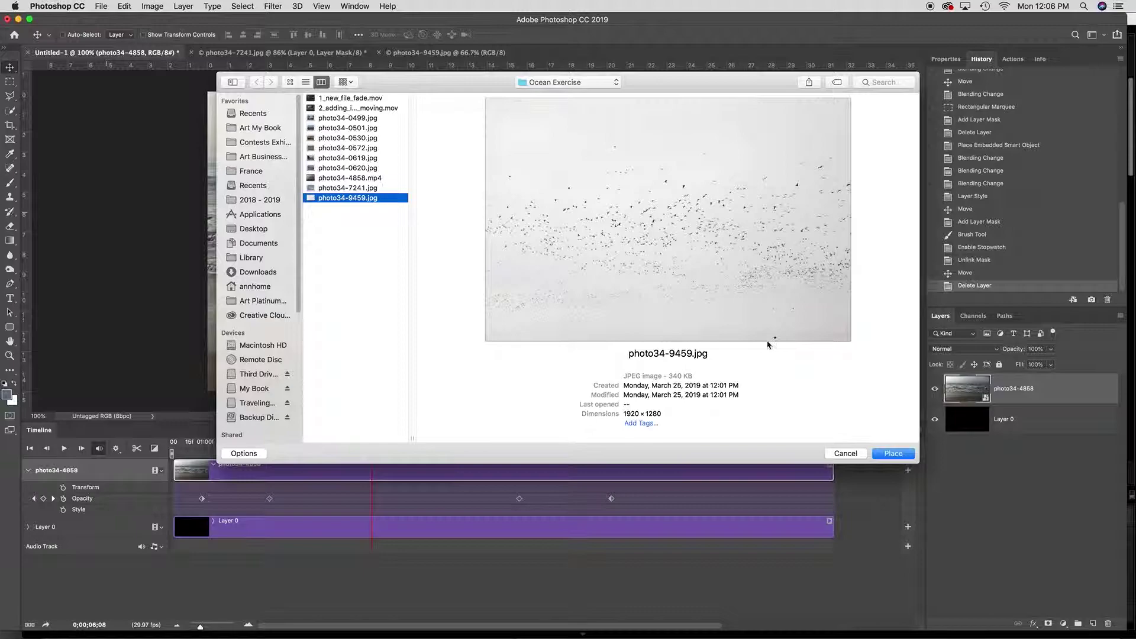
Place photo34-9459.jpg, scale it to about 101%, shift it upward and commit
left_click(886, 455)
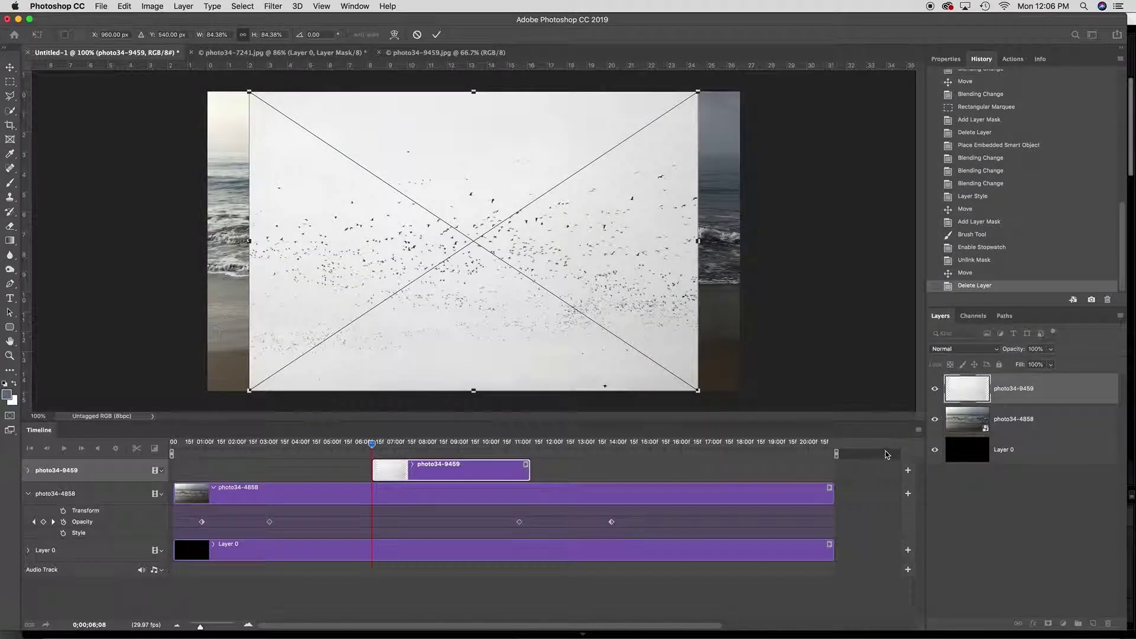
left_click_drag(697, 392, 743, 421)
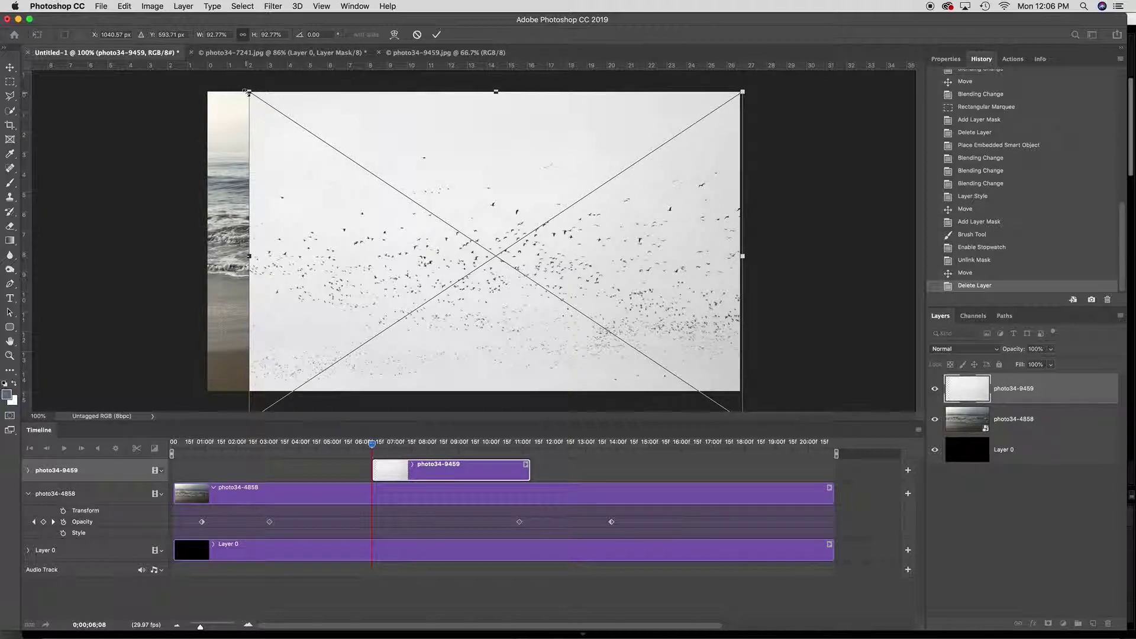
left_click_drag(249, 93, 203, 63)
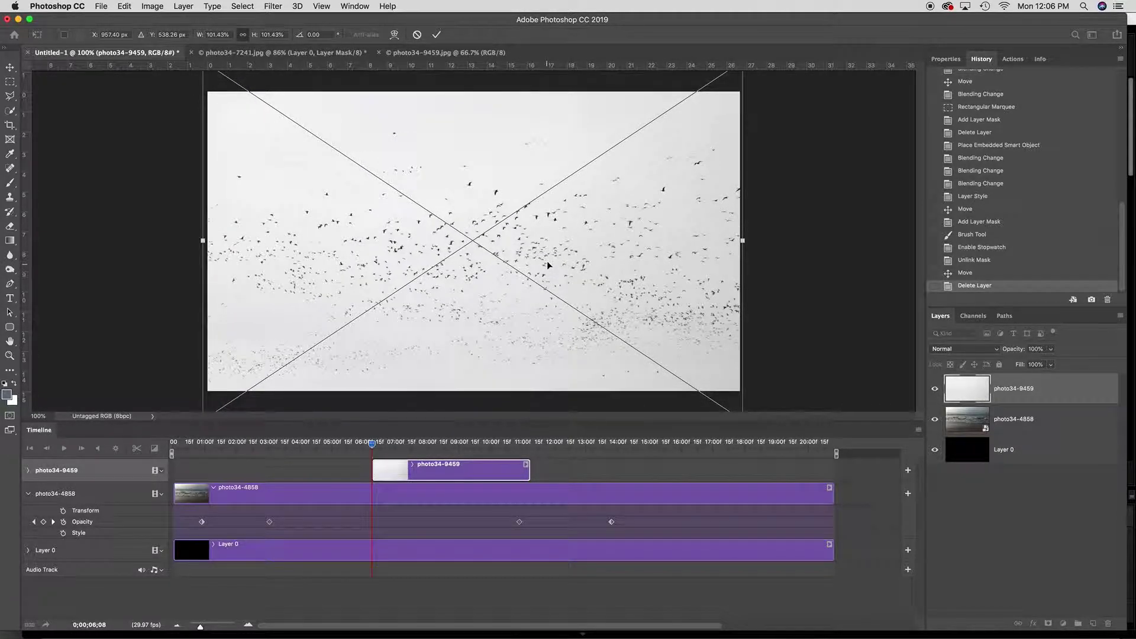
left_click_drag(548, 265, 549, 166)
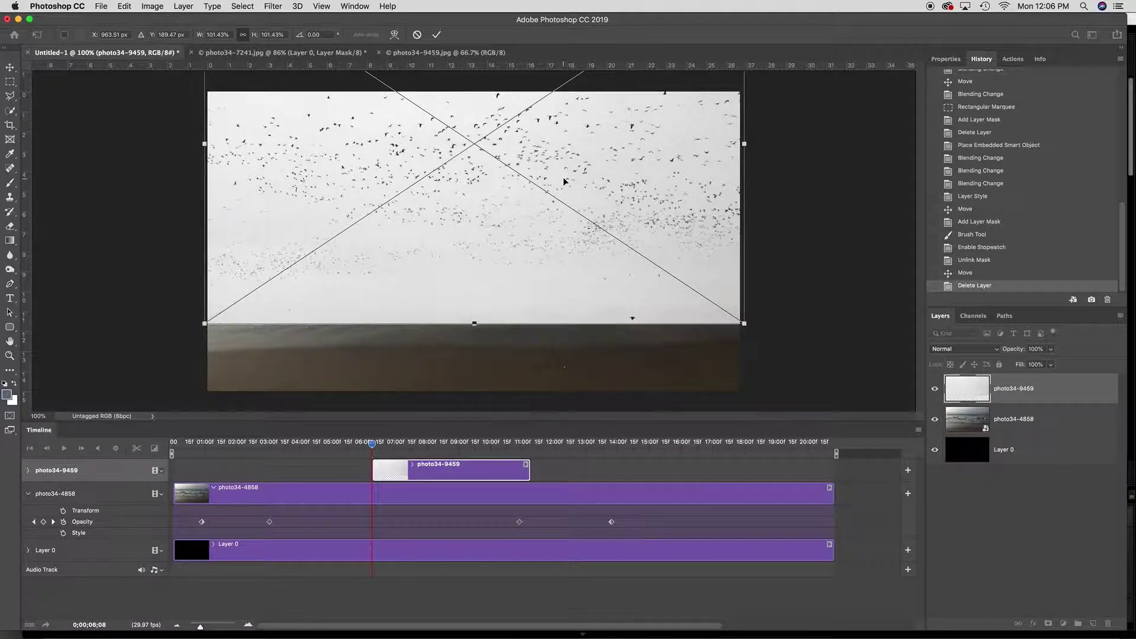
key("Return")
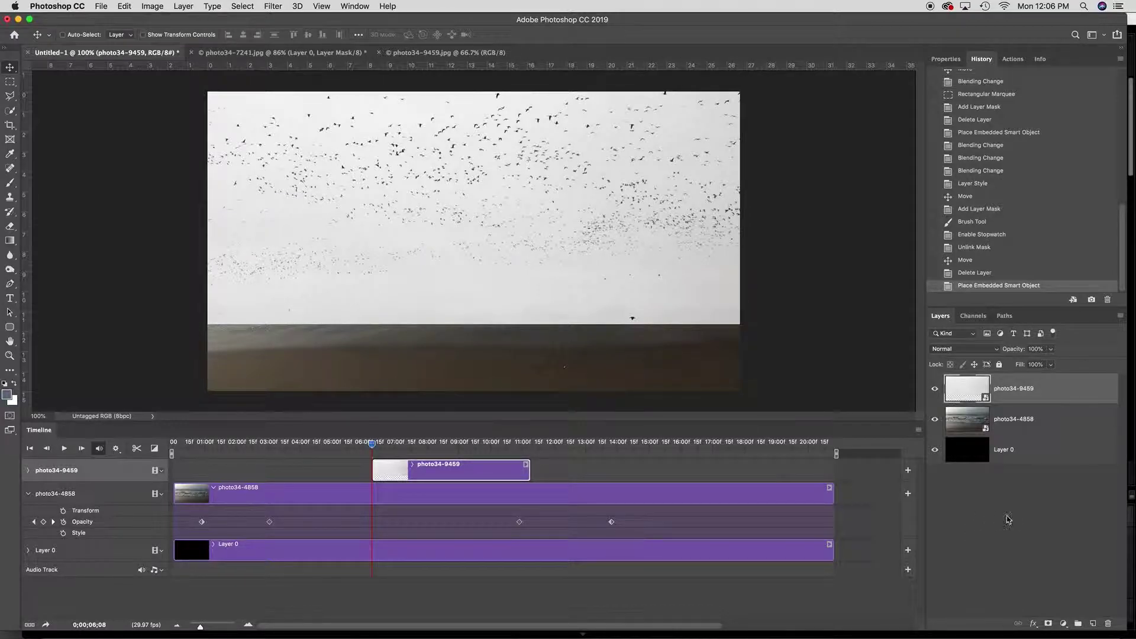
In Blending Options, split the Blend If This Layer white slider to 60/122
left_click(1033, 624)
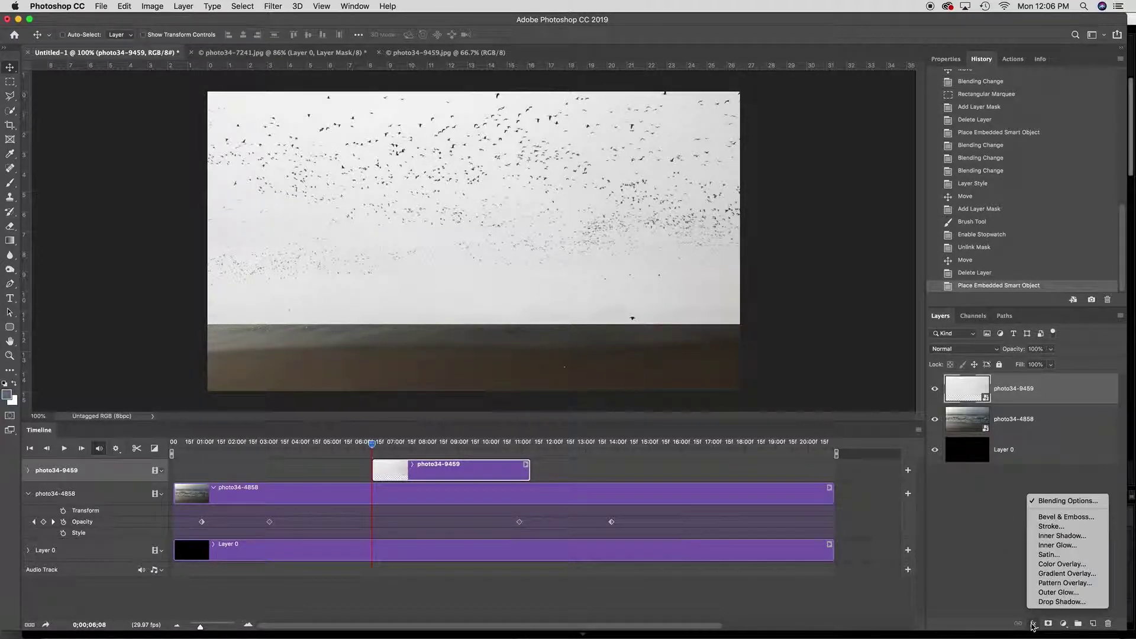
left_click(1049, 501)
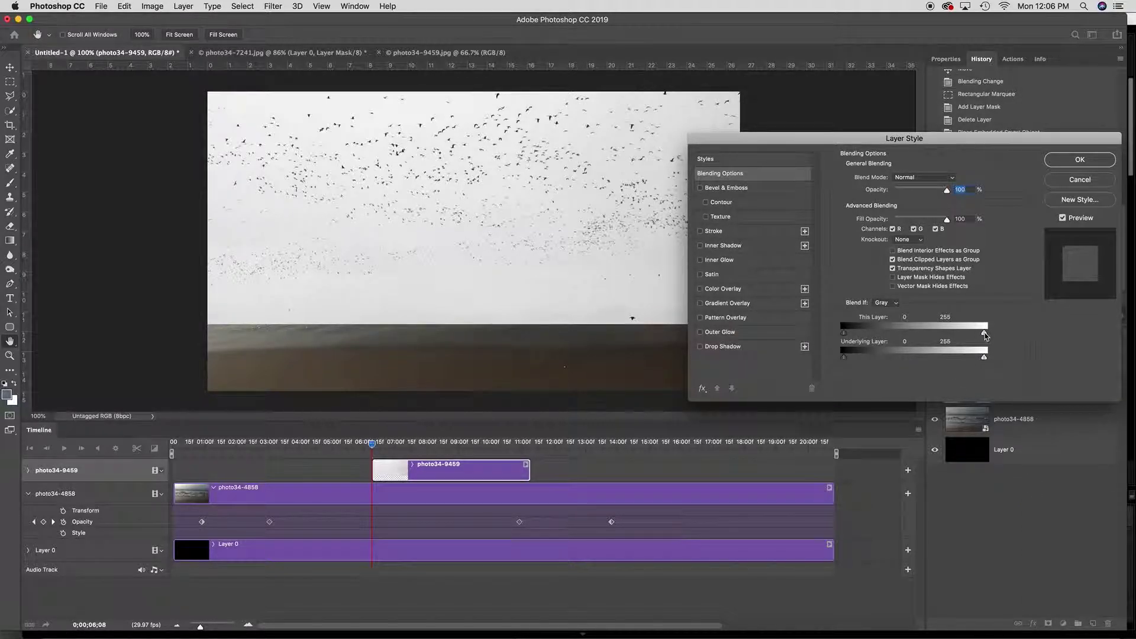
left_click_drag(980, 335, 956, 336)
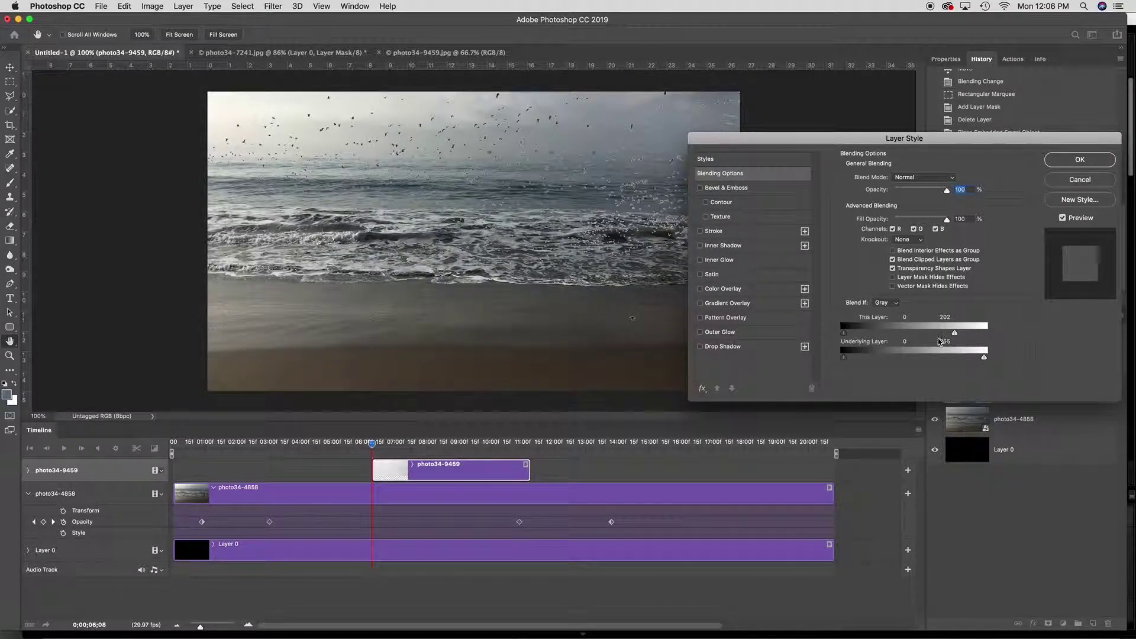
left_click_drag(954, 335, 877, 333)
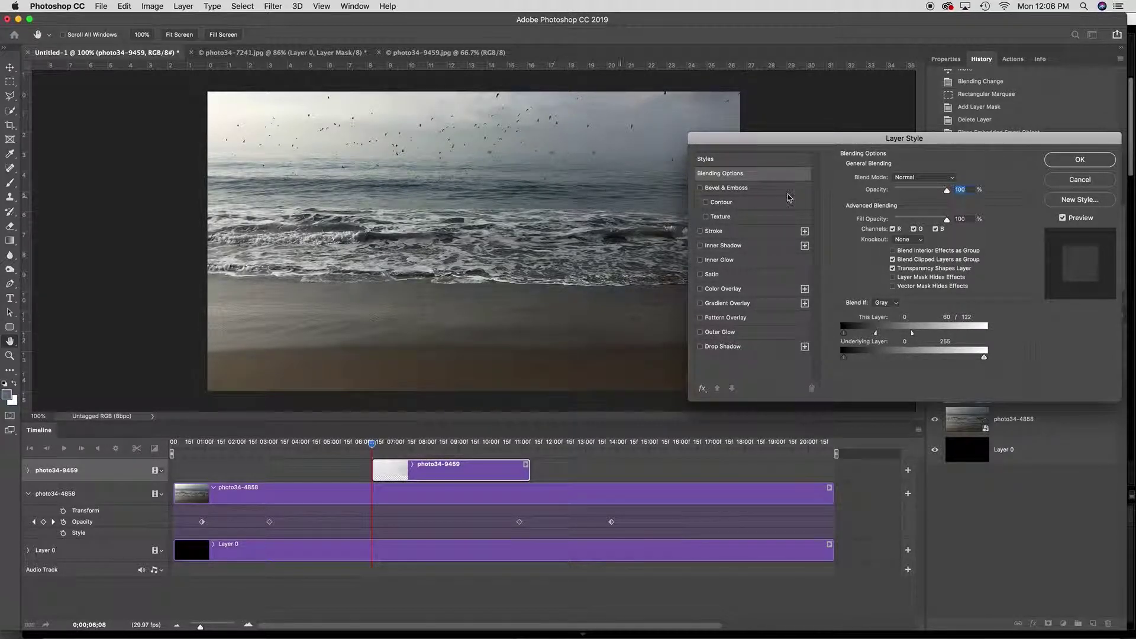
left_click(1063, 161)
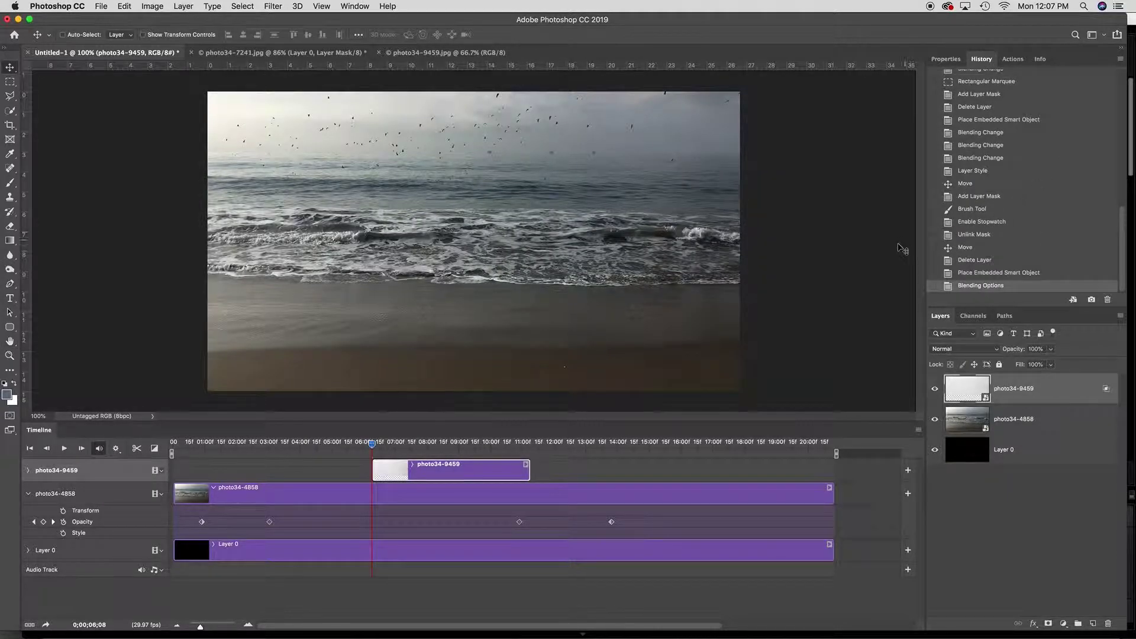
At 06;10, extend the bird clip to 12;24 and keyframe its opacity at 0%
left_click(28, 471)
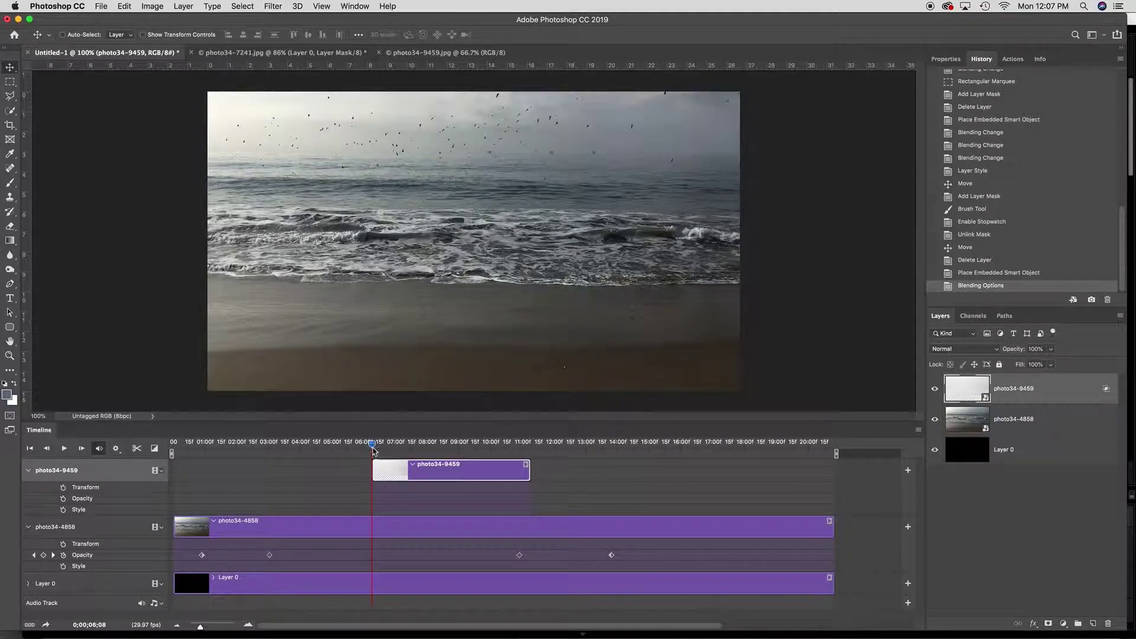
left_click(369, 446)
left_click_drag(364, 450, 375, 451)
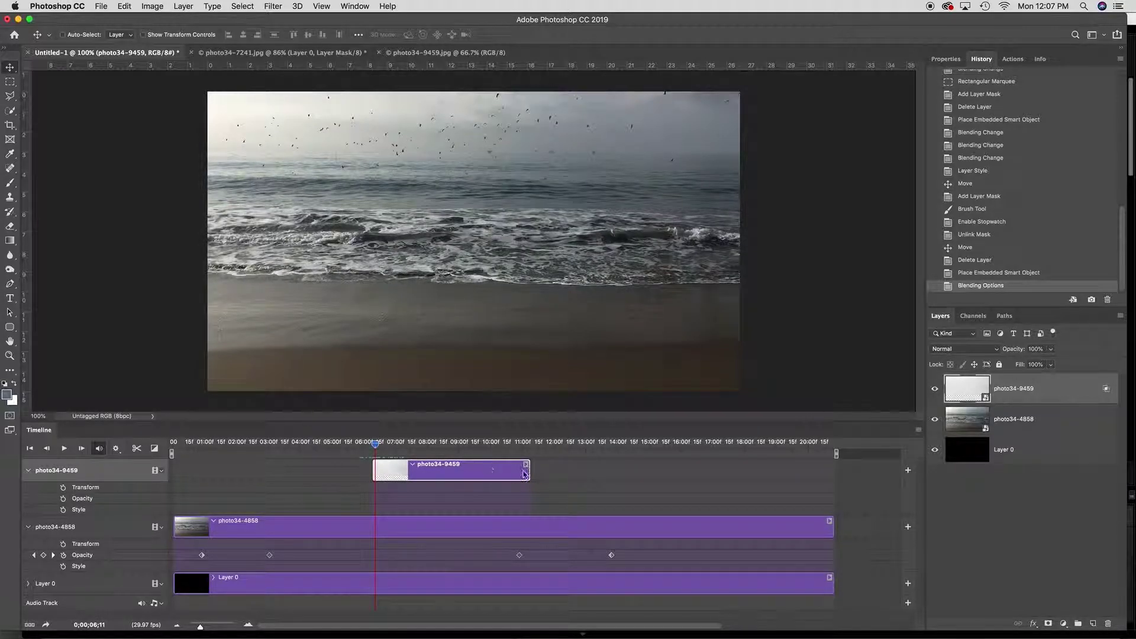
left_click_drag(529, 474, 579, 475)
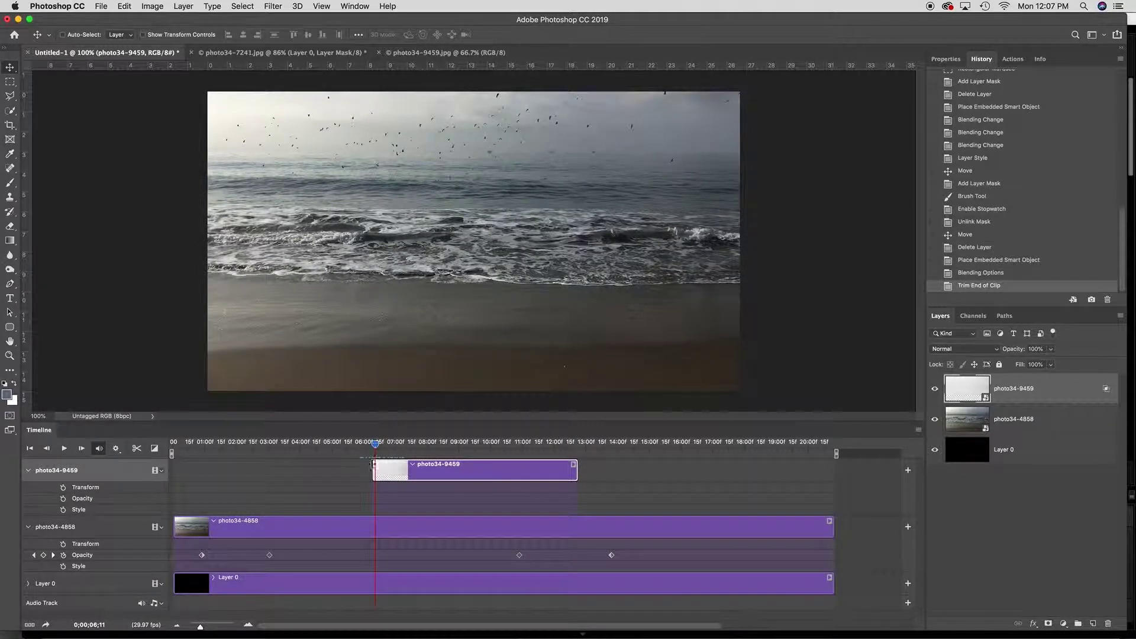
left_click(1050, 351)
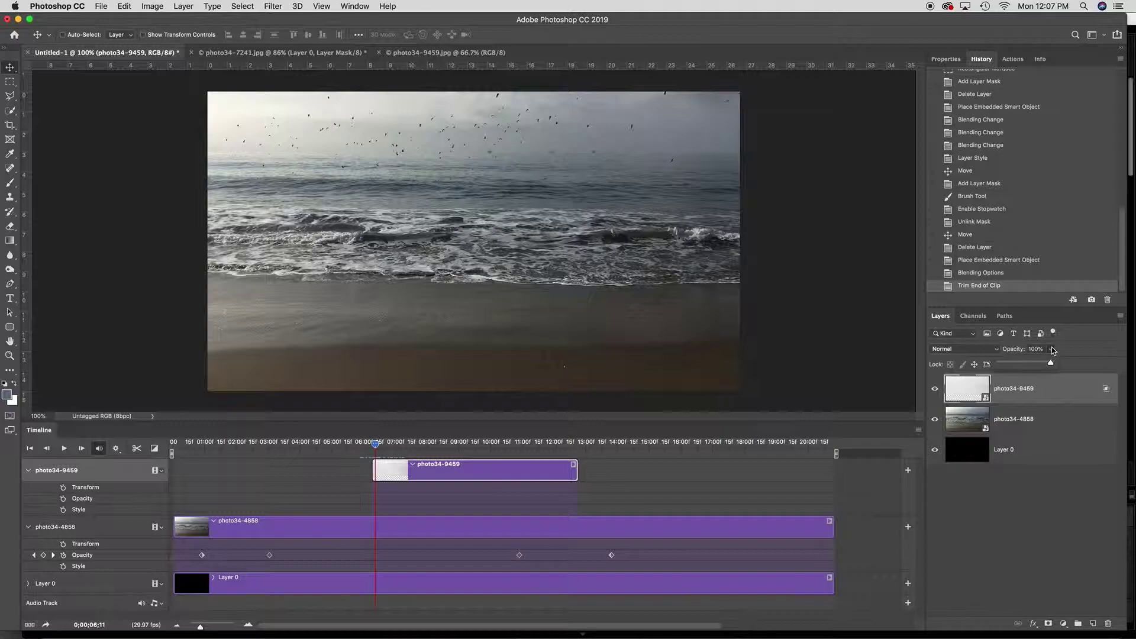
left_click_drag(1047, 364, 988, 364)
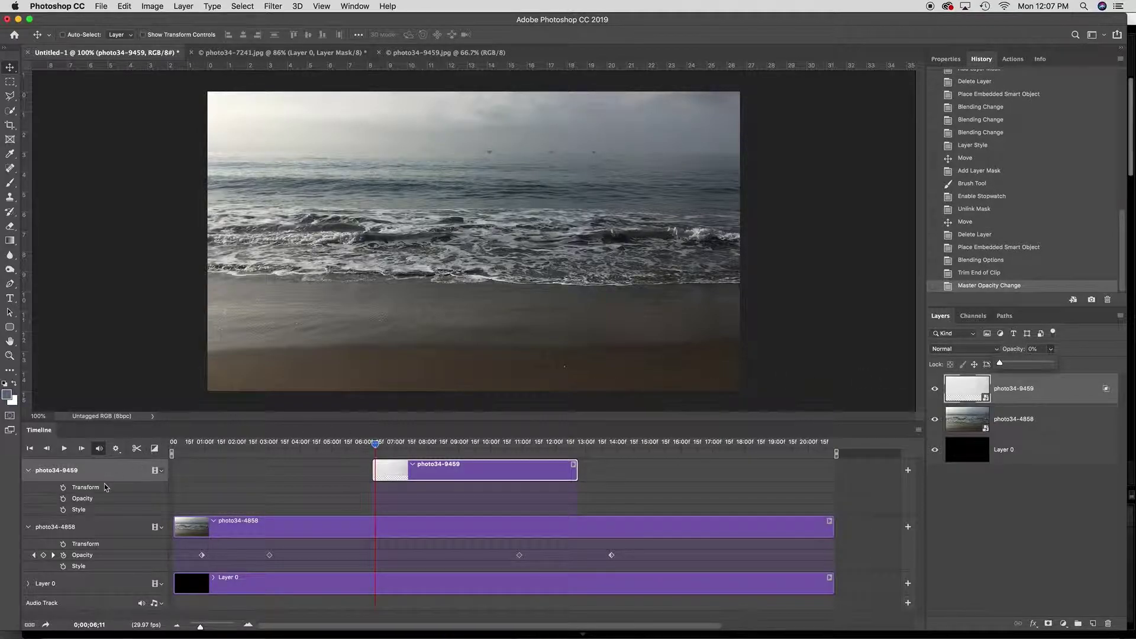
left_click(64, 500)
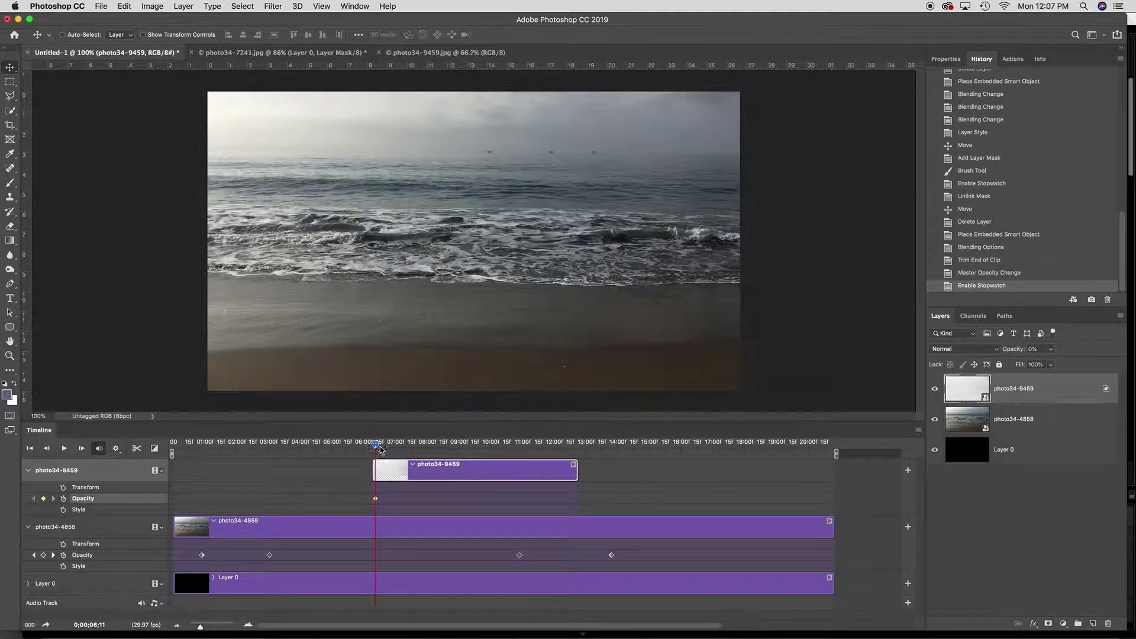
At about 07;10, set the bird layer's opacity to 100% and preview the fade-in
left_click_drag(376, 447, 410, 448)
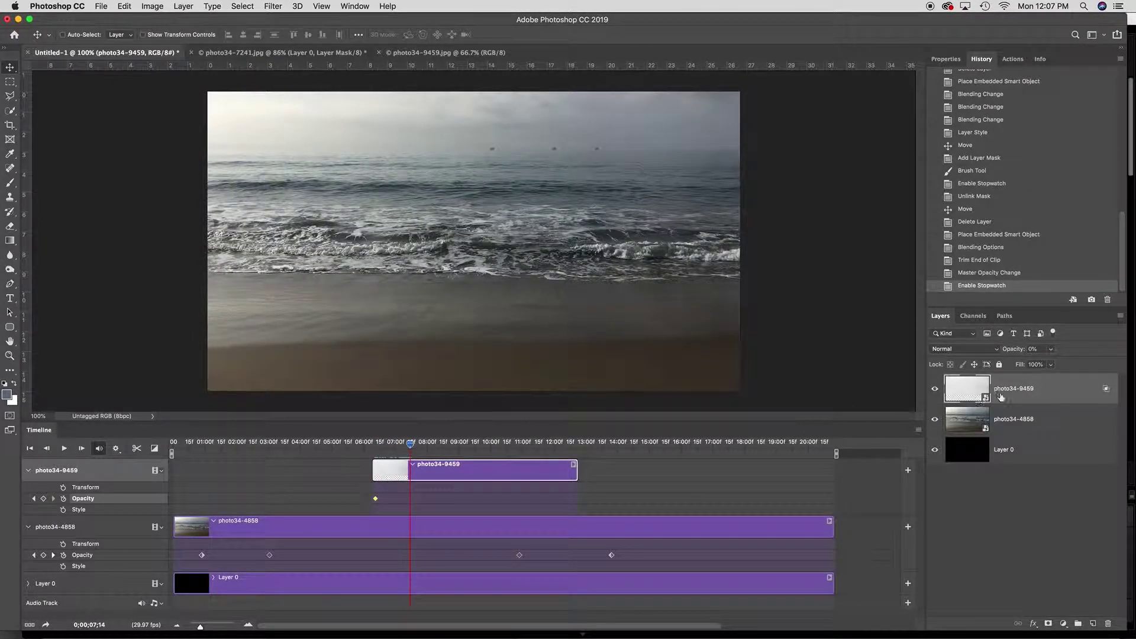
left_click(1051, 349)
left_click_drag(1051, 364, 1115, 364)
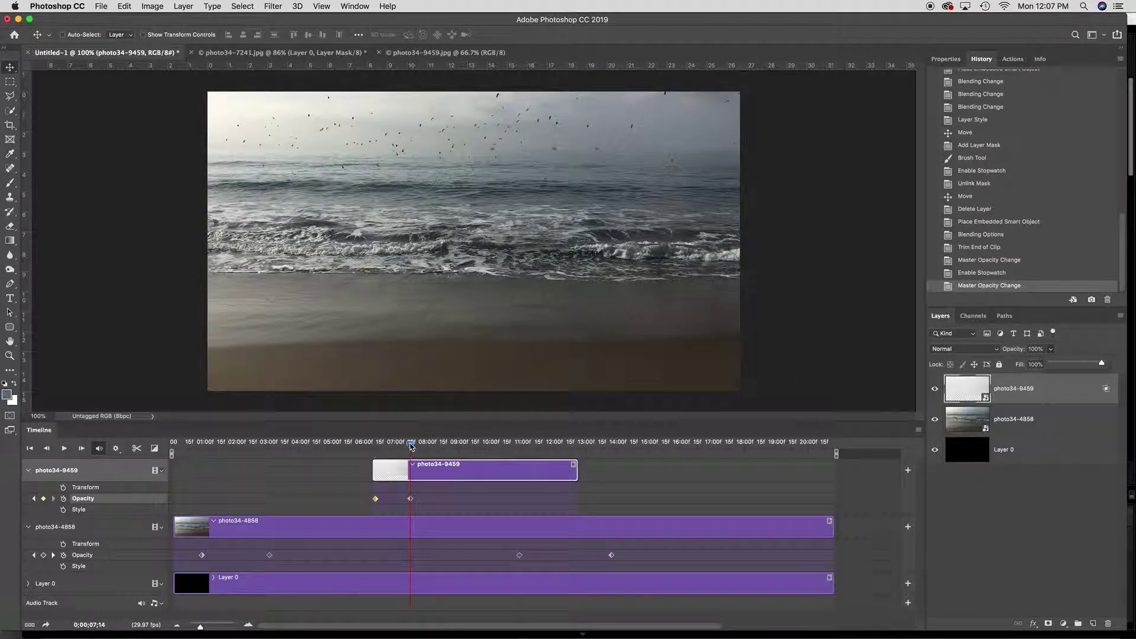
mouse_move(410, 448)
left_mouse_down()
mouse_move(378, 448)
mouse_move(409, 445)
left_mouse_up()
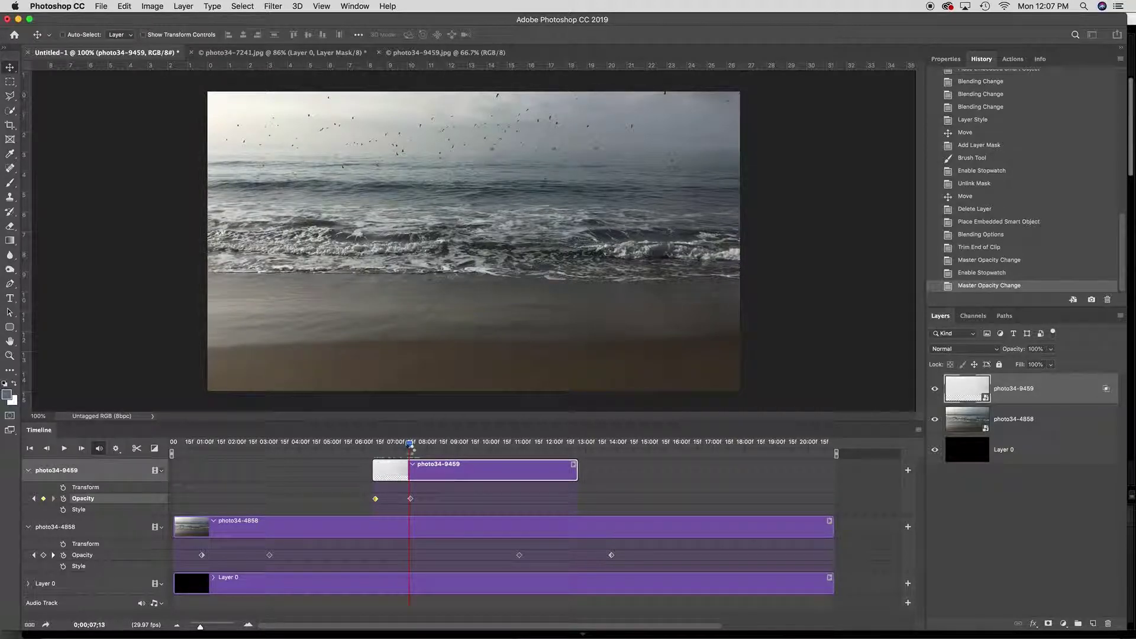
left_click_drag(408, 445, 411, 444)
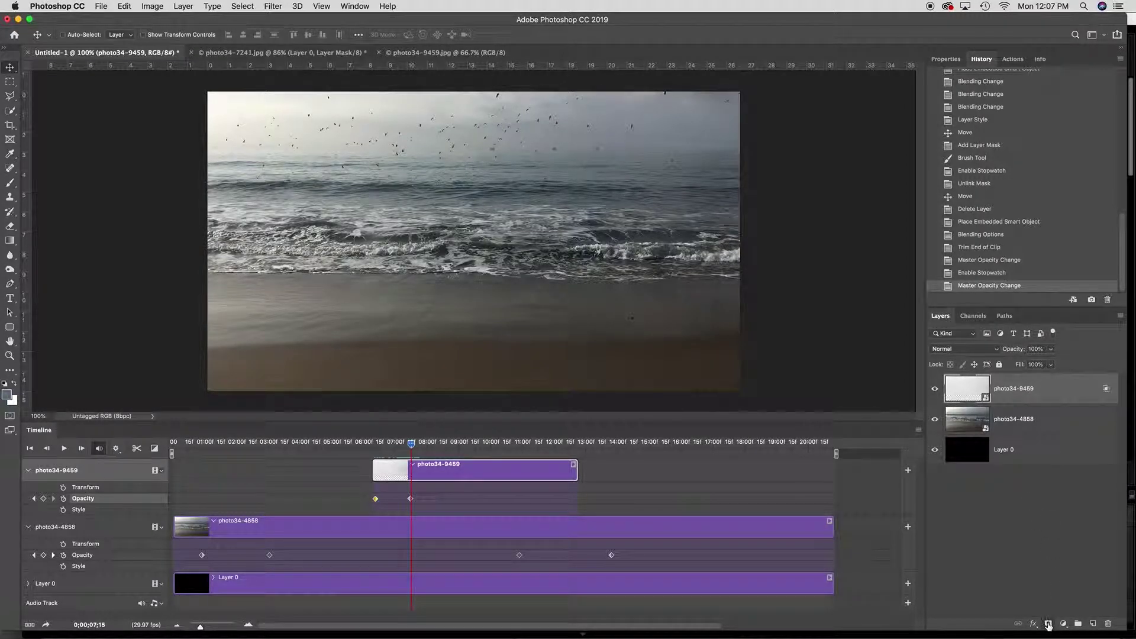
Add an unlinked layer mask to the bird layer and paint white in the upper-left sky
left_click(1048, 624)
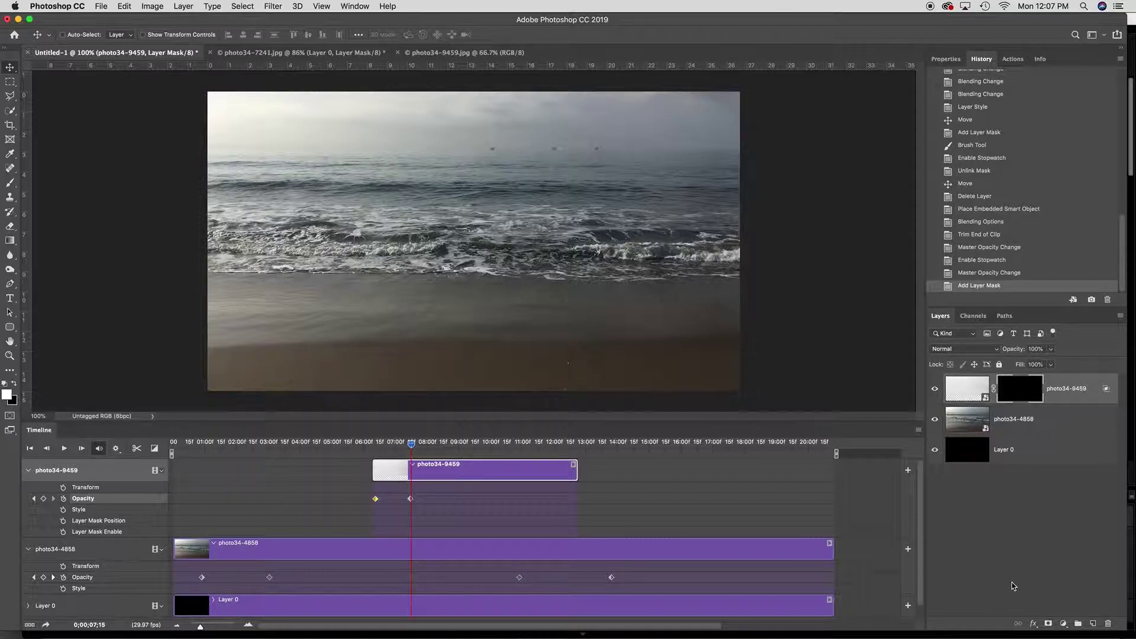
left_click(993, 388)
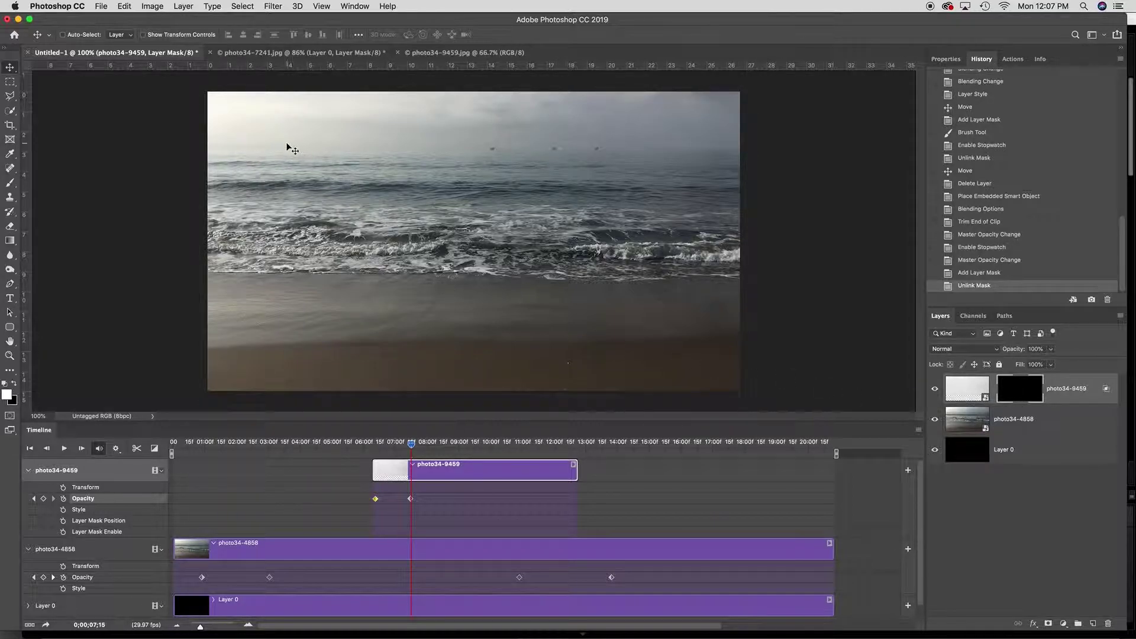
key("b")
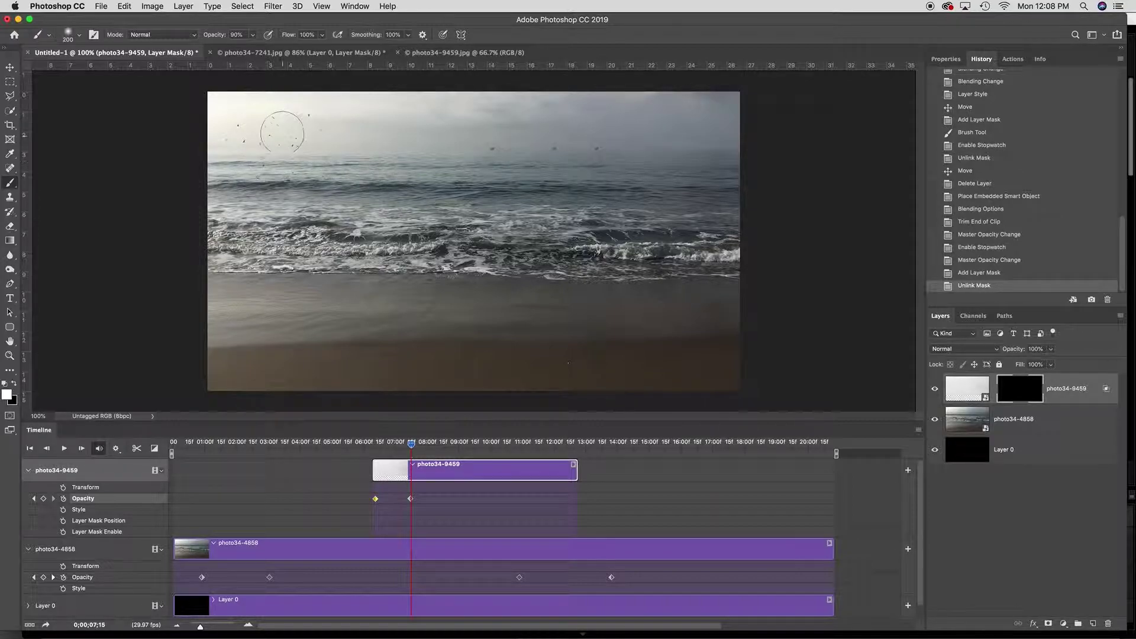
mouse_move(255, 121)
left_mouse_down()
mouse_move(274, 159)
mouse_move(266, 128)
left_mouse_up()
Keyframe the mask position at clip start, then drag the revealed spot to the upper right near 12;17
left_click_drag(412, 449, 374, 444)
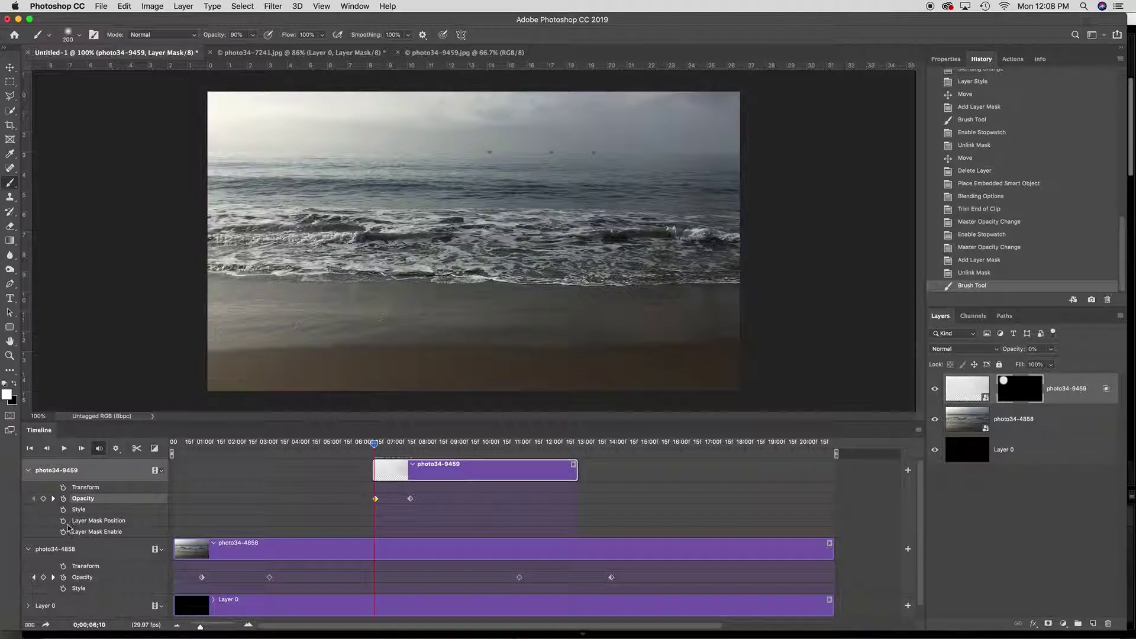
left_click(63, 520)
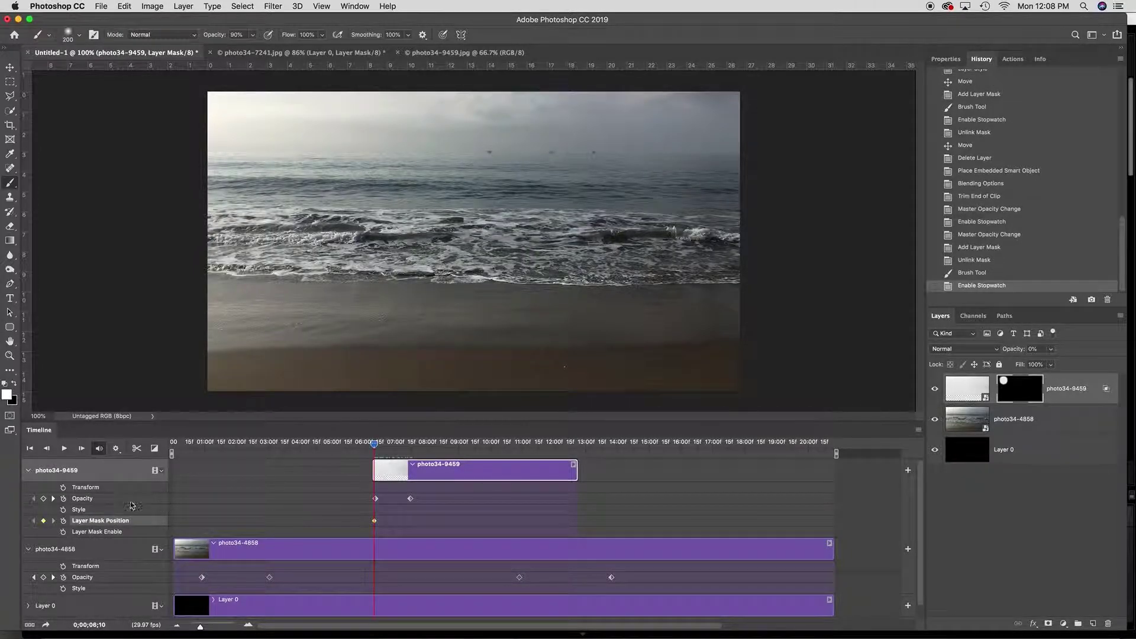
left_click_drag(375, 447, 573, 453)
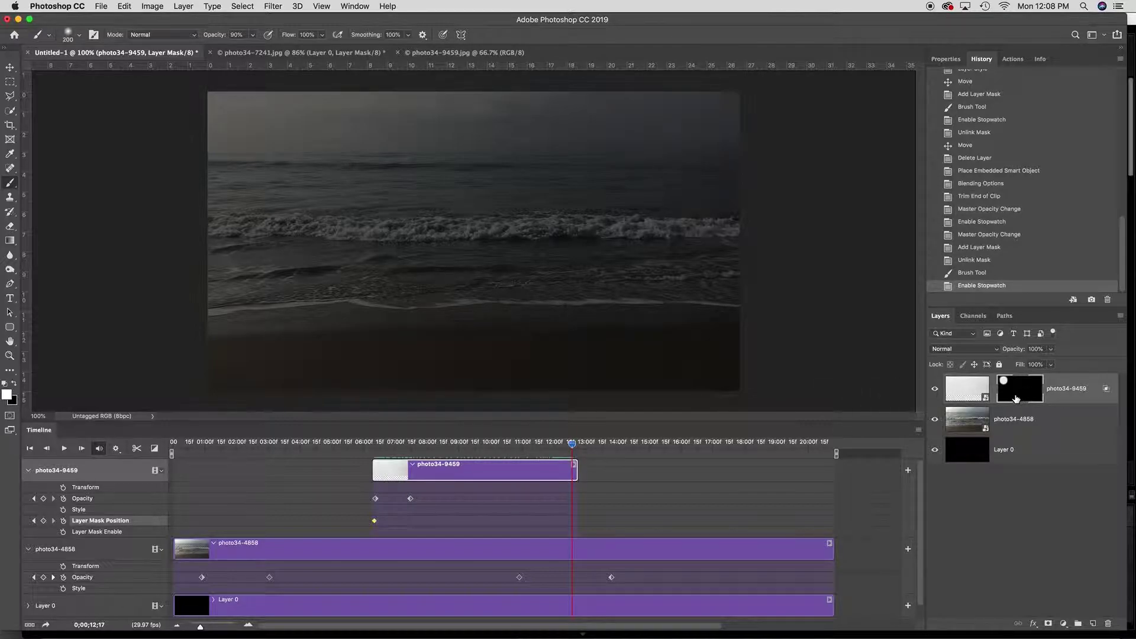
key("v")
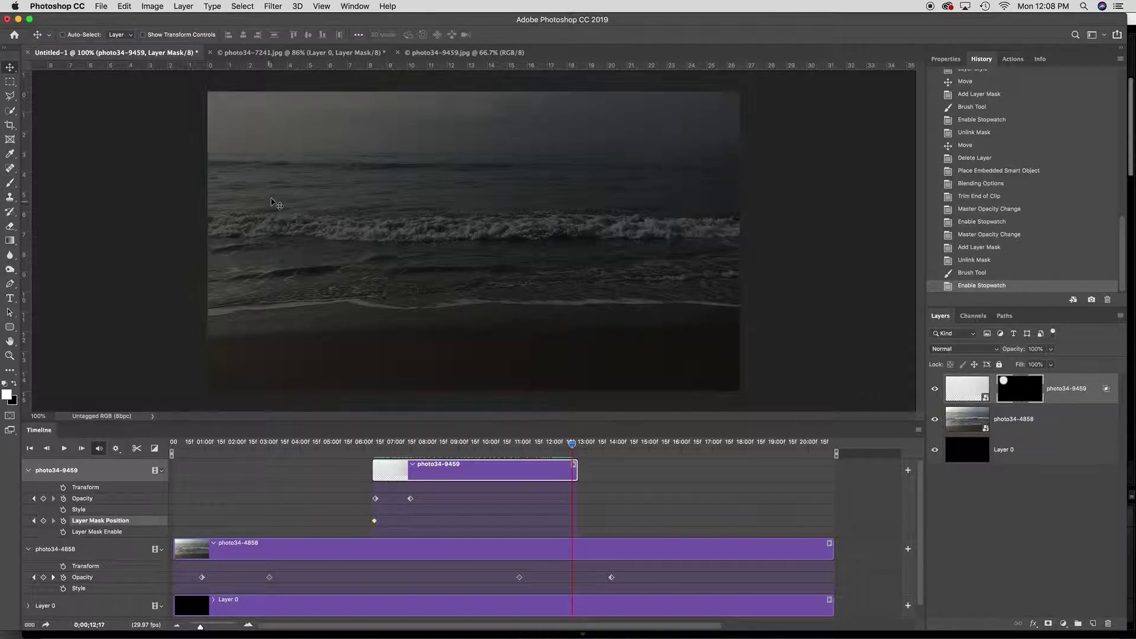
left_click_drag(249, 176, 666, 187)
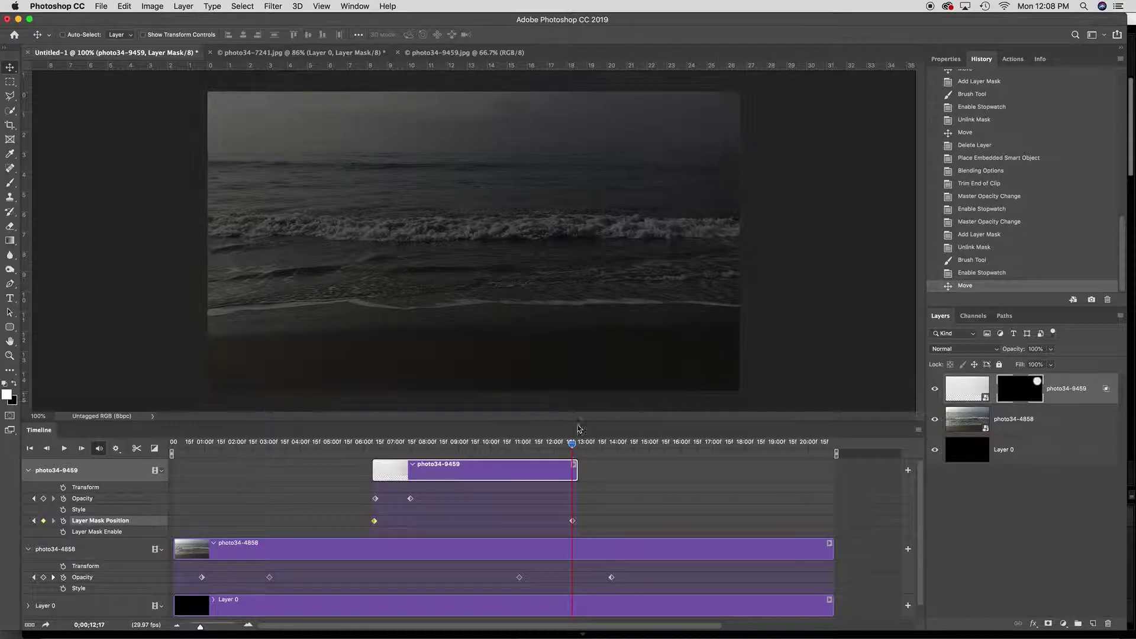
left_click_drag(572, 443, 488, 439)
Add an opacity keyframe at 11;01, then set opacity to 0% at the clip's end
left_click_drag(512, 445, 522, 444)
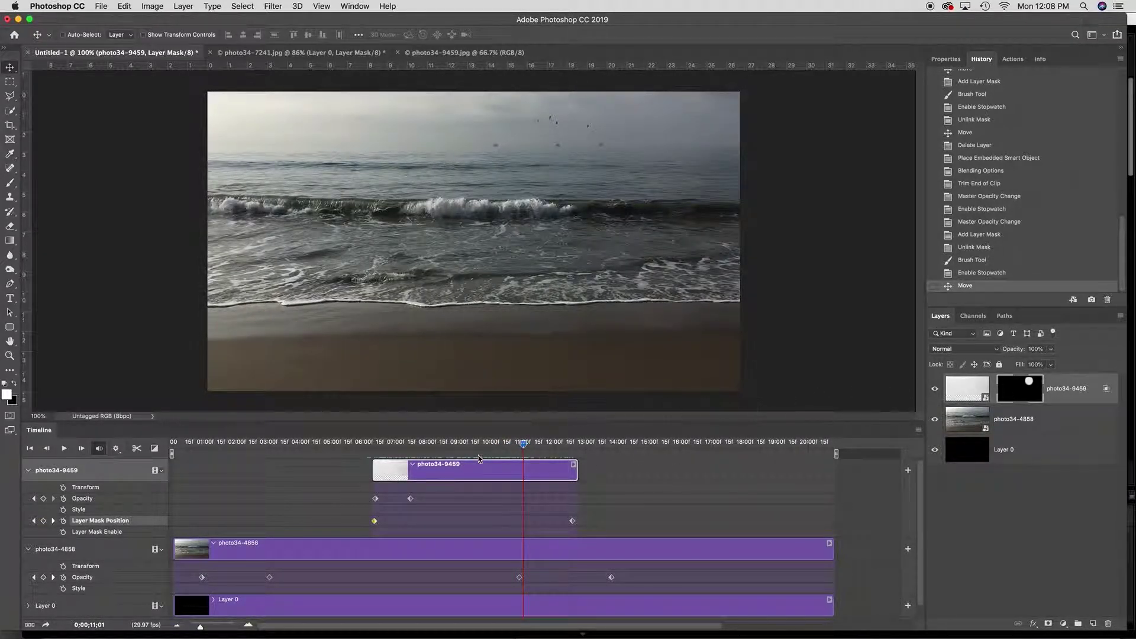
left_click(43, 499)
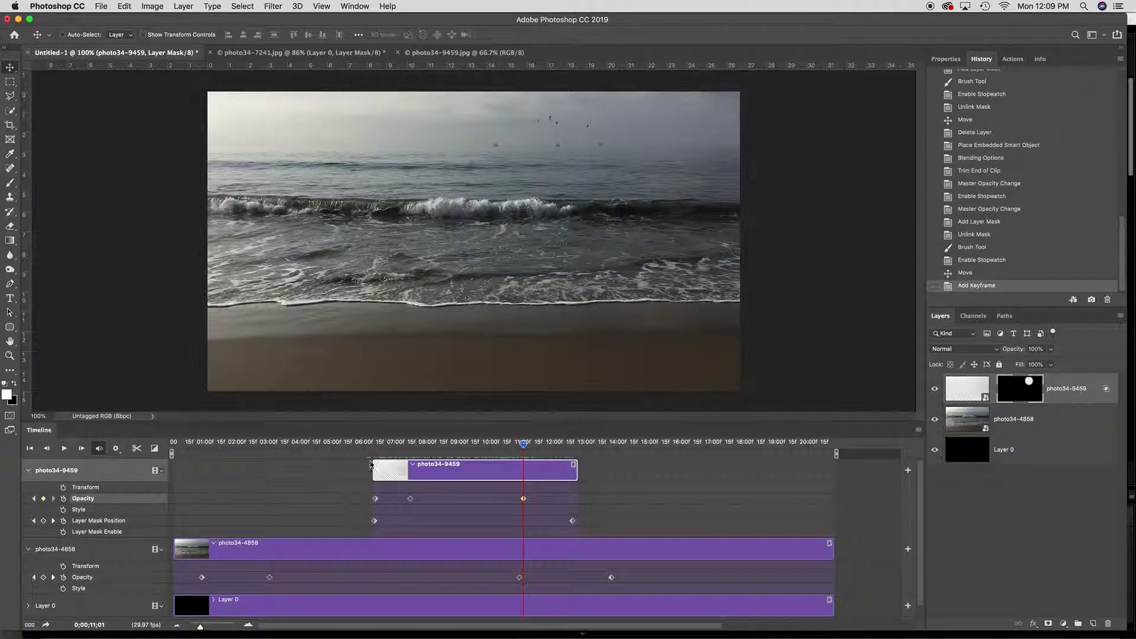
left_click_drag(524, 445, 576, 445)
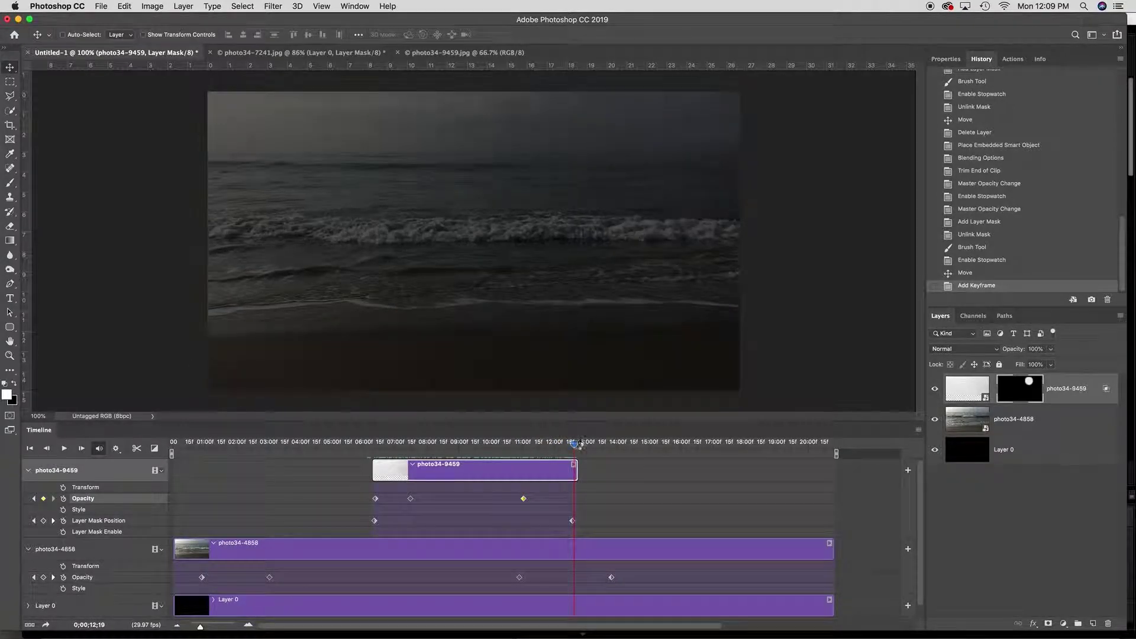
left_click(1051, 349)
left_click_drag(988, 366, 985, 367)
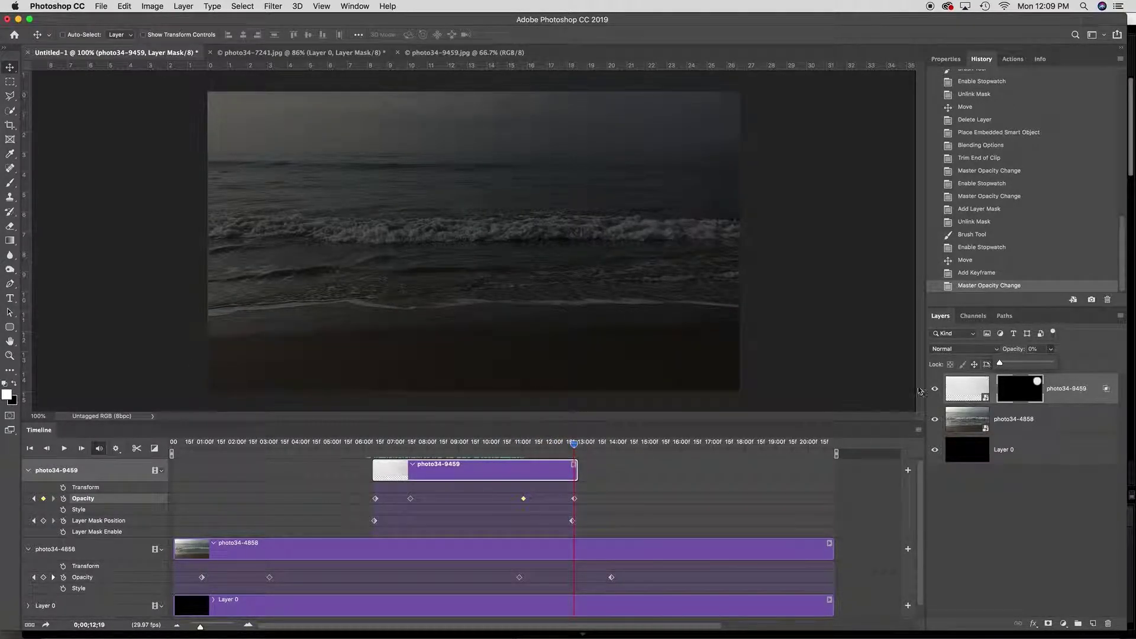
left_click_drag(575, 445, 392, 443)
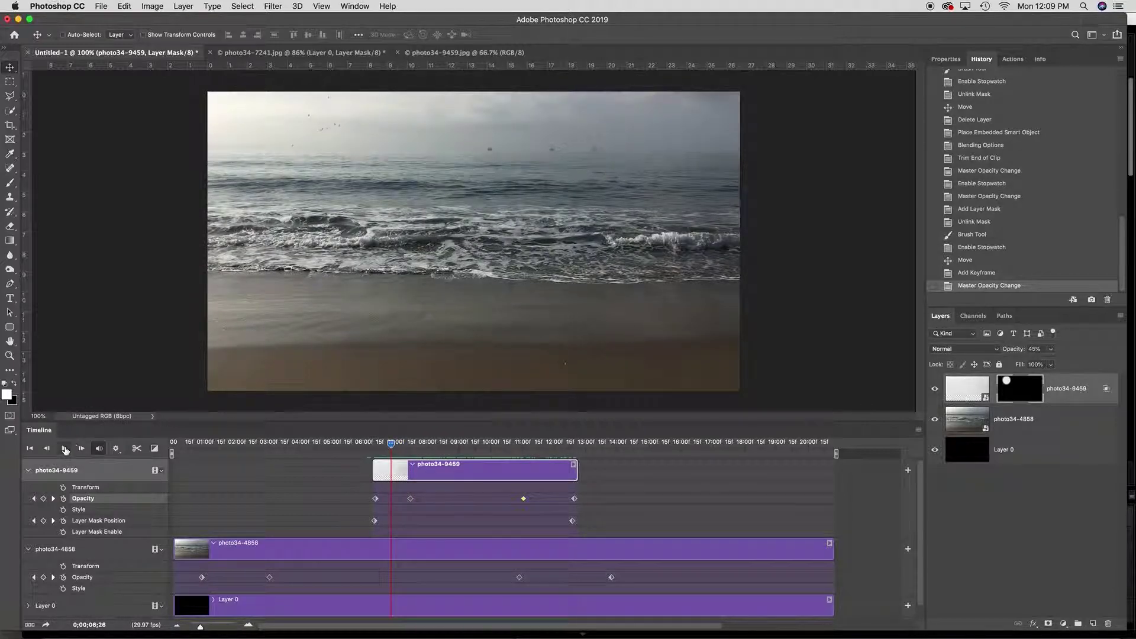